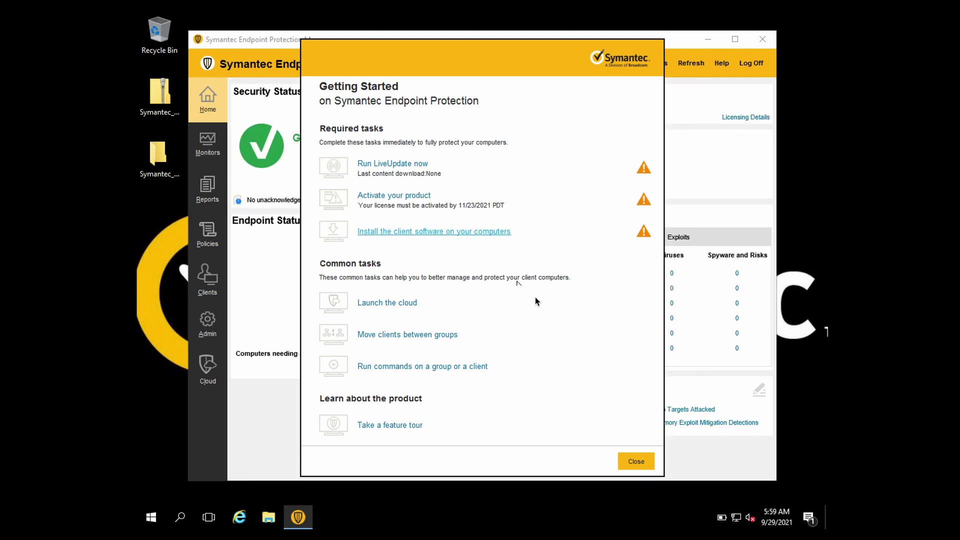
Dismiss the Getting Started window and set the Activity Summary time range to Last 365 days
{"action": "left_click", "coordinate": [630, 461]}
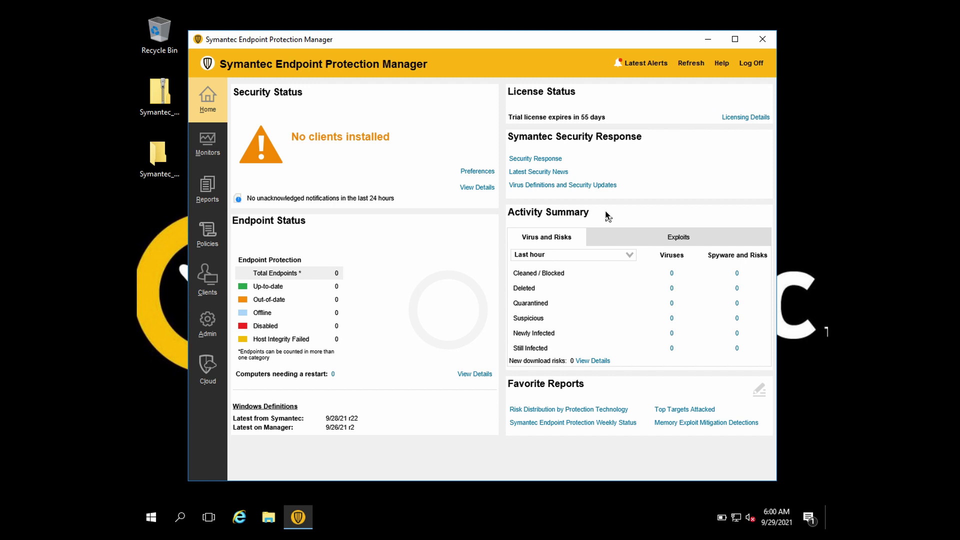
{"action": "left_click", "coordinate": [629, 255]}
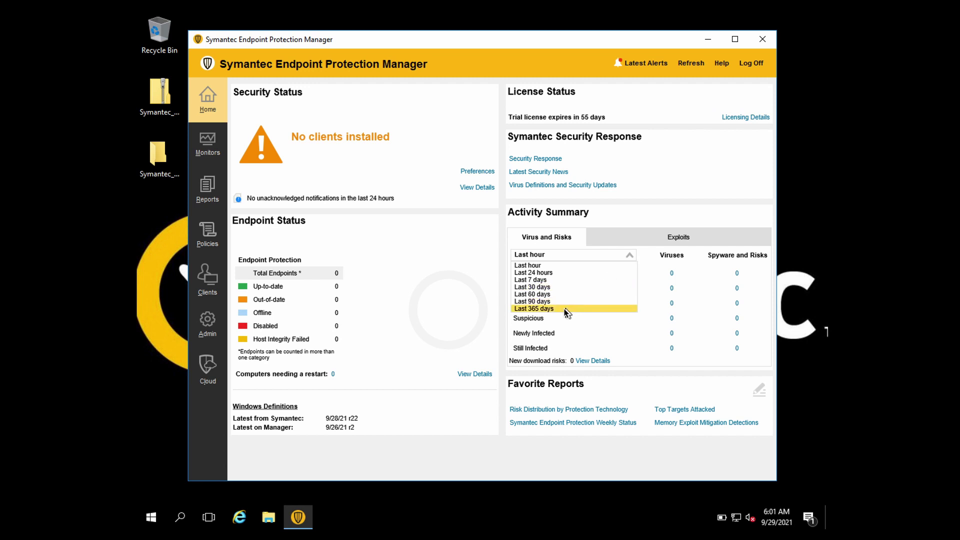
{"action": "left_click", "coordinate": [625, 309]}
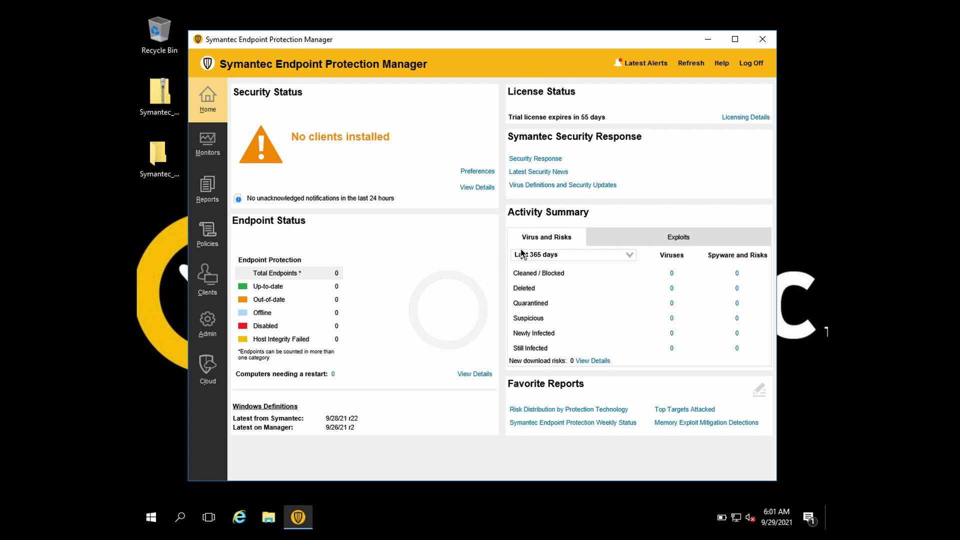
Review the log types available for viewing in the monitoring logs
{"action": "left_click", "coordinate": [215, 148]}
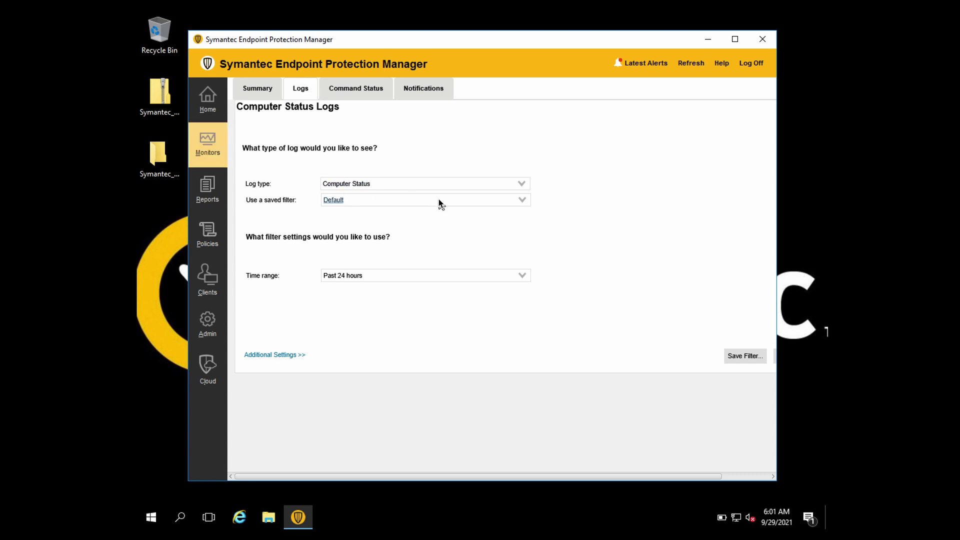
{"action": "left_click", "coordinate": [461, 186]}
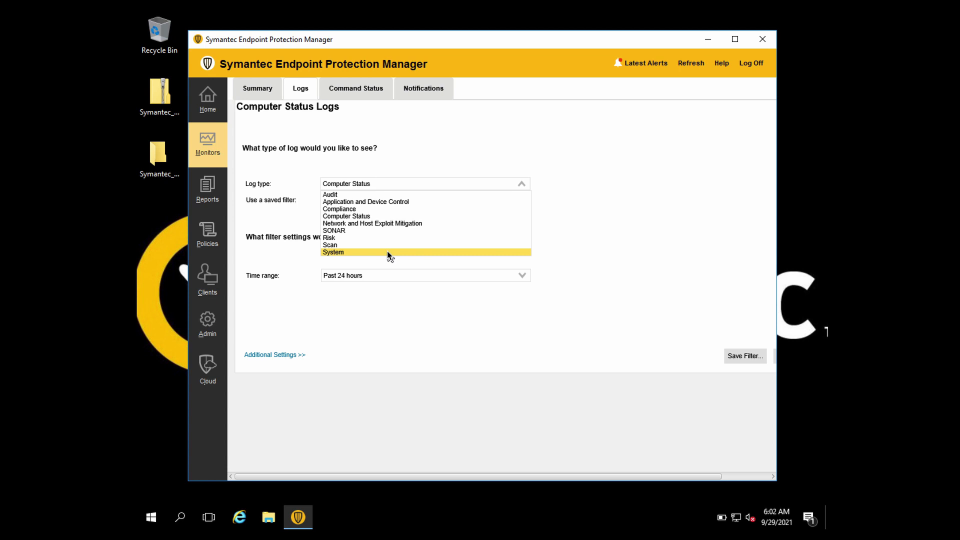
{"action": "left_click", "coordinate": [375, 129]}
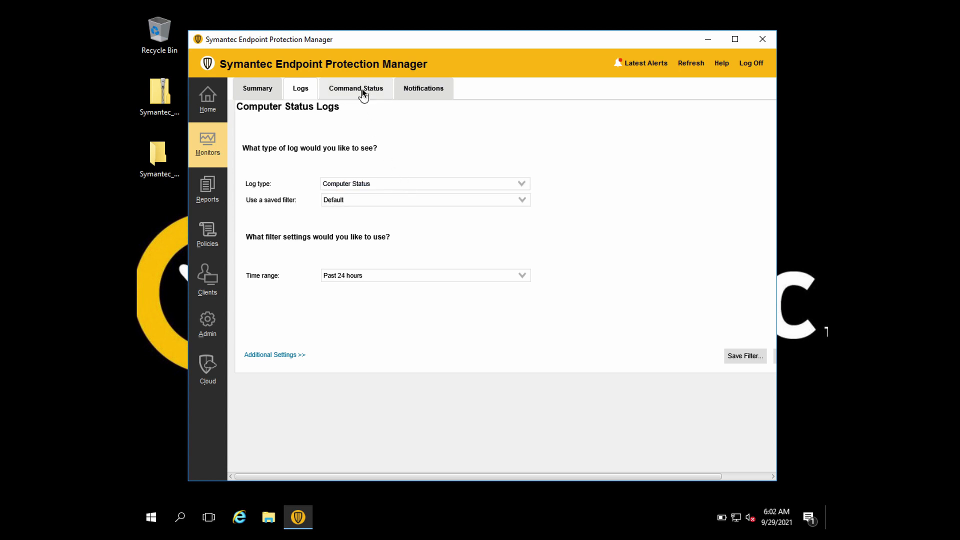
Look through the monitoring pages for command status, notifications and the Virus and Spyware Protection summary
{"action": "left_click", "coordinate": [362, 88]}
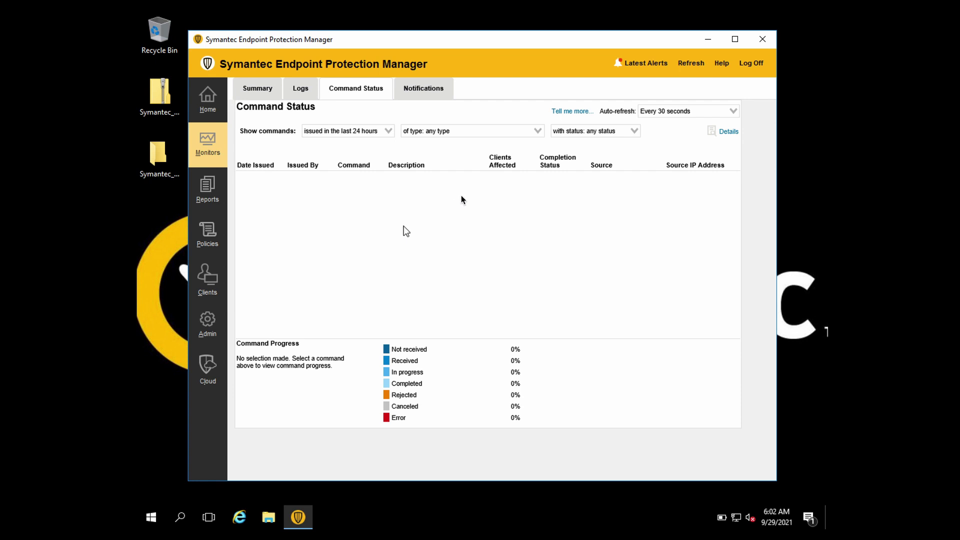
{"action": "left_click", "coordinate": [424, 89]}
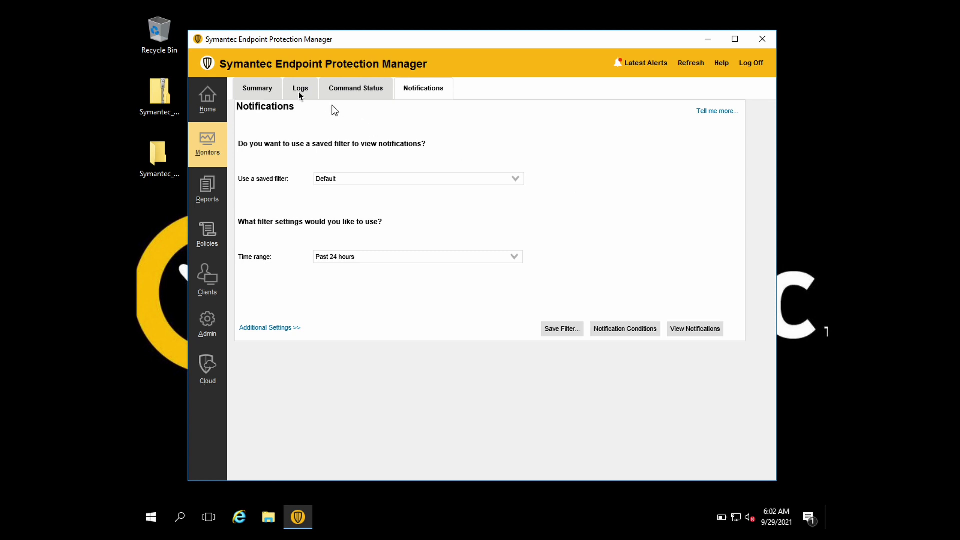
{"action": "left_click", "coordinate": [358, 183]}
{"action": "left_click", "coordinate": [379, 181]}
{"action": "left_click", "coordinate": [290, 146]}
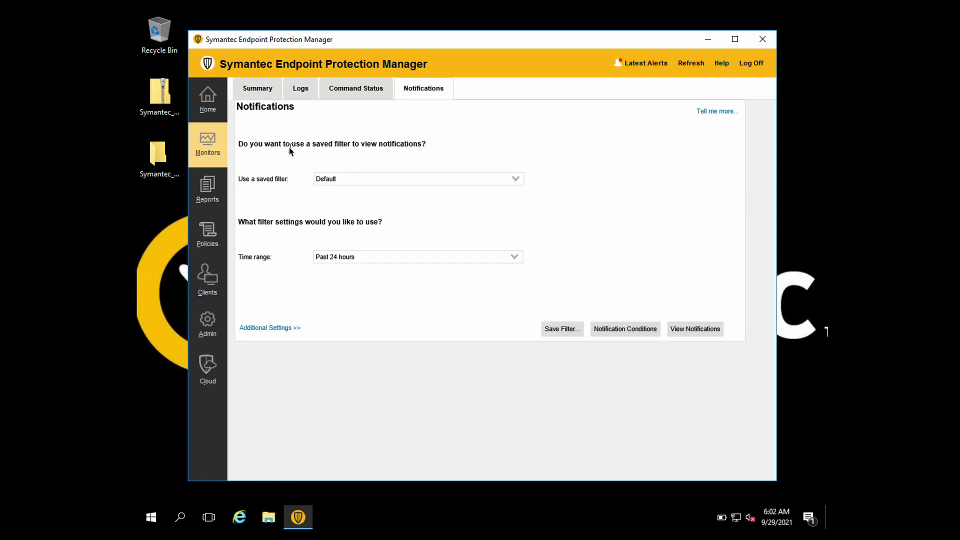
{"action": "left_click", "coordinate": [256, 89]}
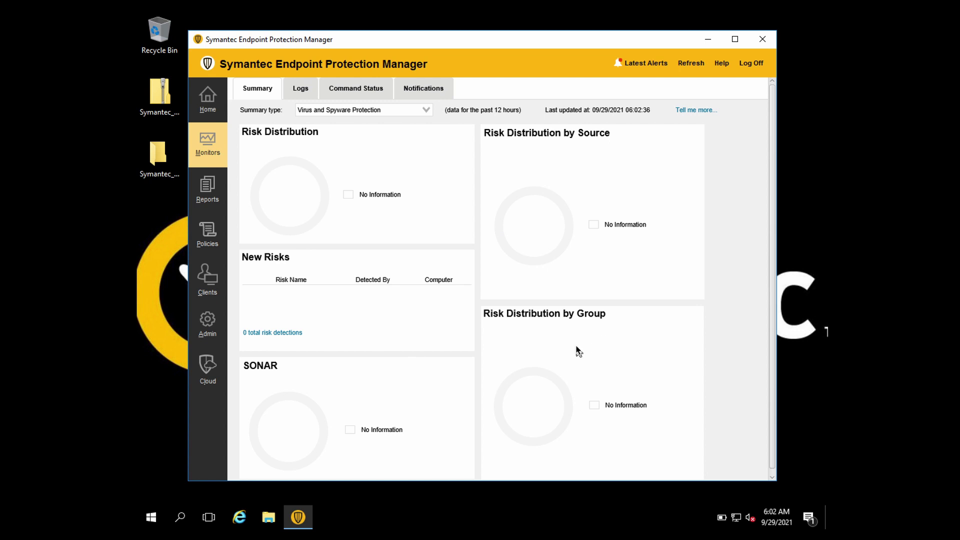
Review the report types offered for quick reports and the list of scheduled reports
{"action": "left_click", "coordinate": [211, 192]}
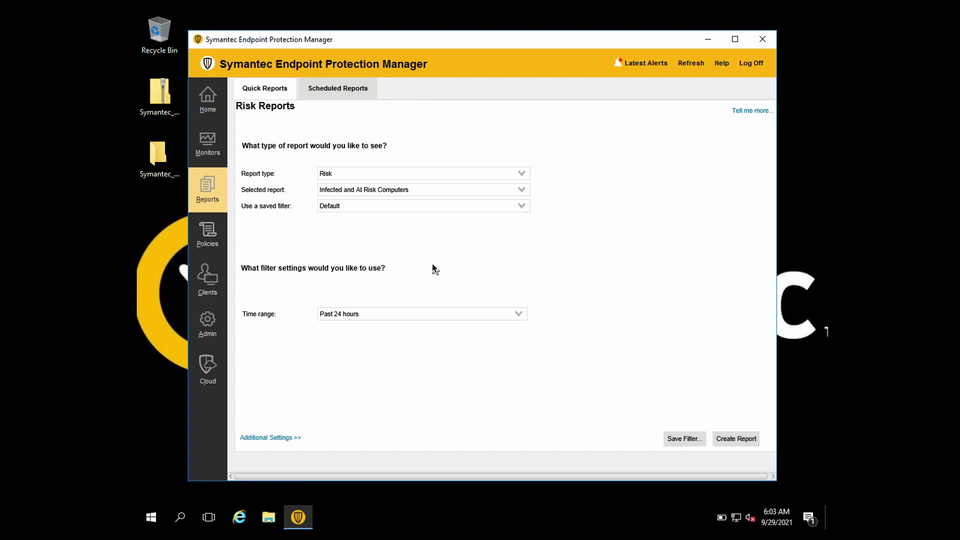
{"action": "left_click", "coordinate": [451, 173]}
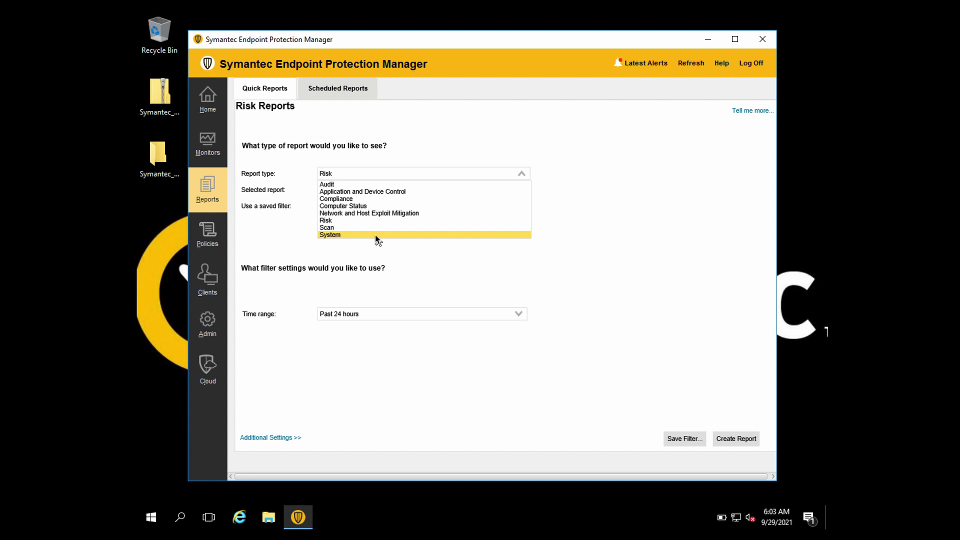
{"action": "left_click", "coordinate": [353, 95]}
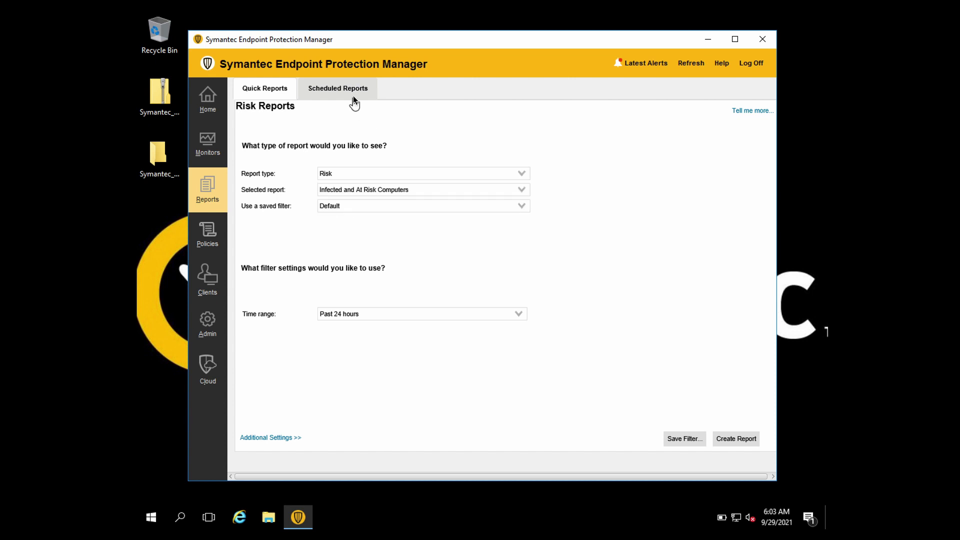
{"action": "left_click", "coordinate": [352, 92]}
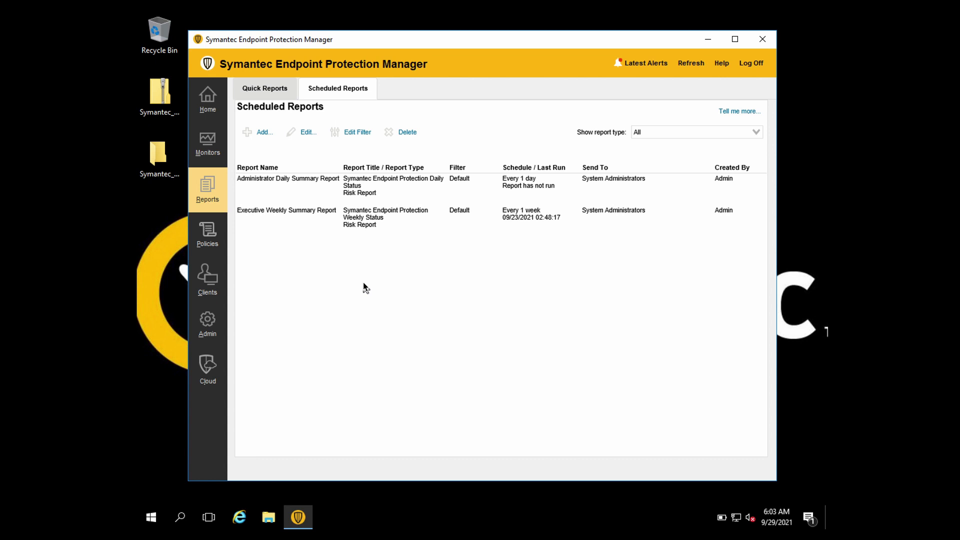
Show the Virus and Spyware Protection policies and expand the list of policy components
{"action": "left_click", "coordinate": [209, 235]}
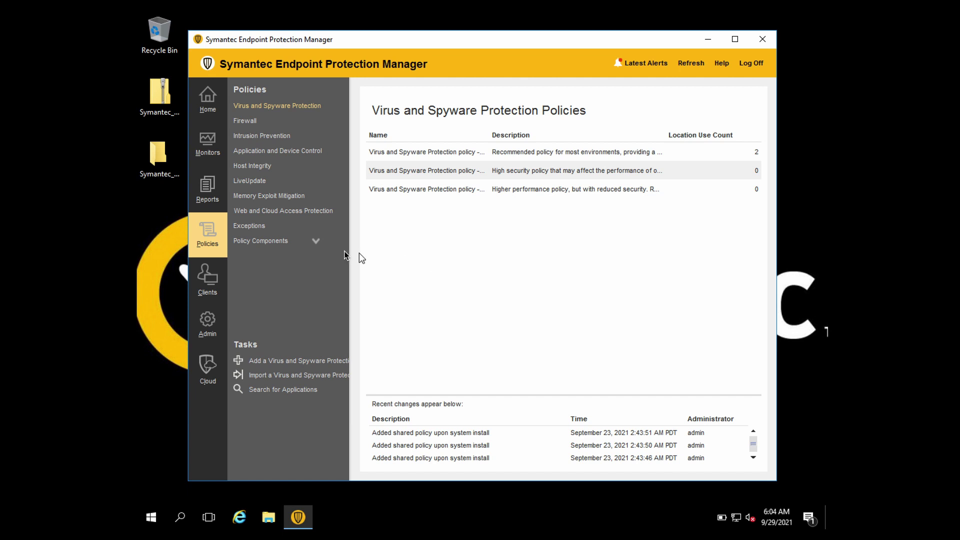
{"action": "left_click", "coordinate": [316, 241]}
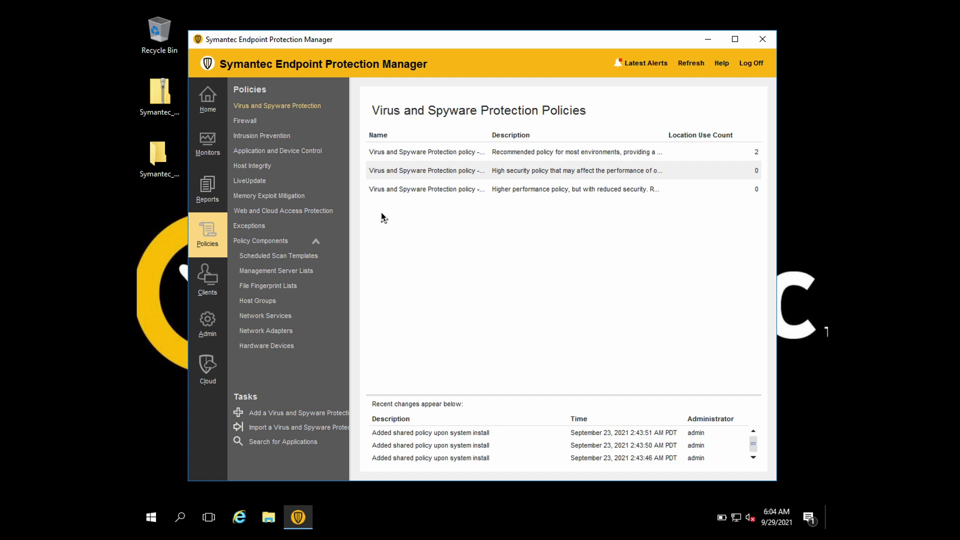
Explore the client search options for My Company with Computer Name as the search field, and close the search
{"action": "left_click", "coordinate": [211, 286]}
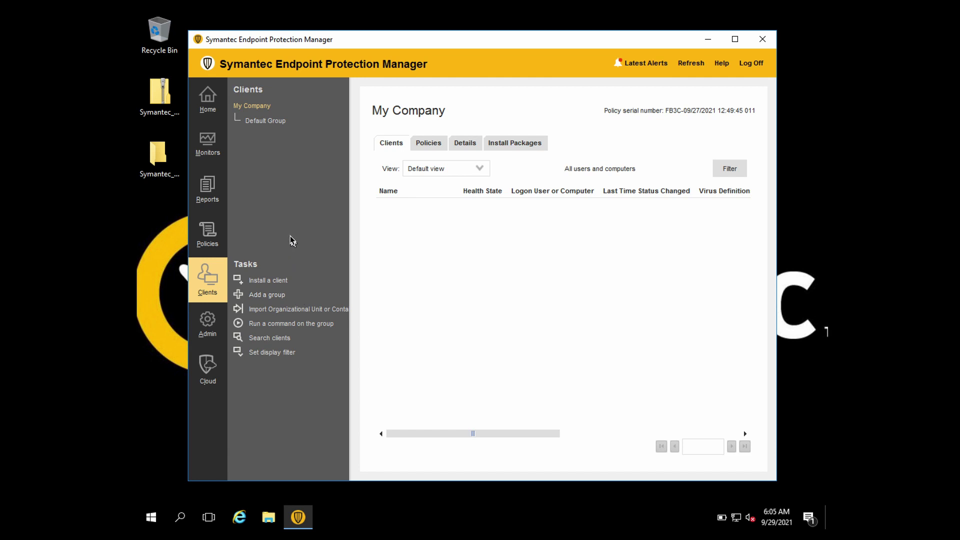
{"action": "left_click", "coordinate": [281, 339]}
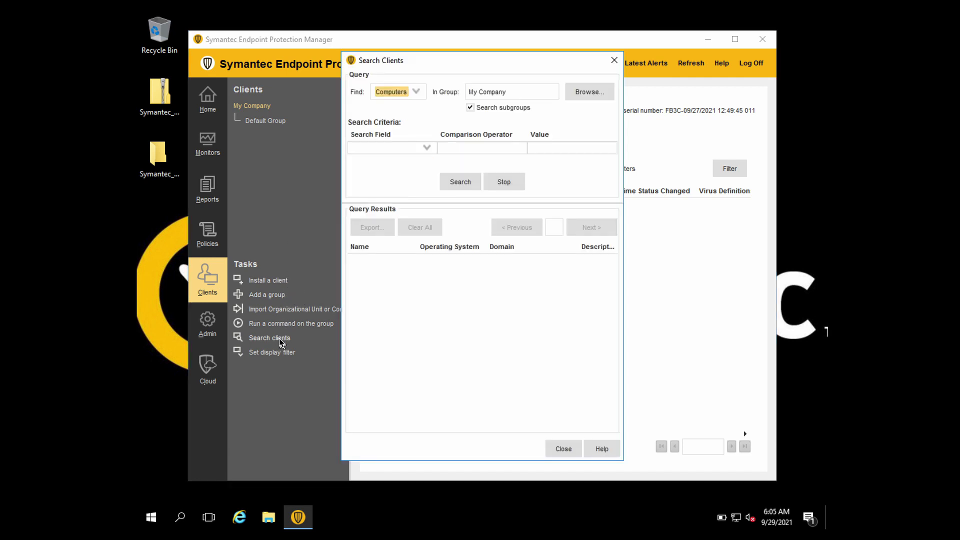
{"action": "left_click", "coordinate": [426, 149]}
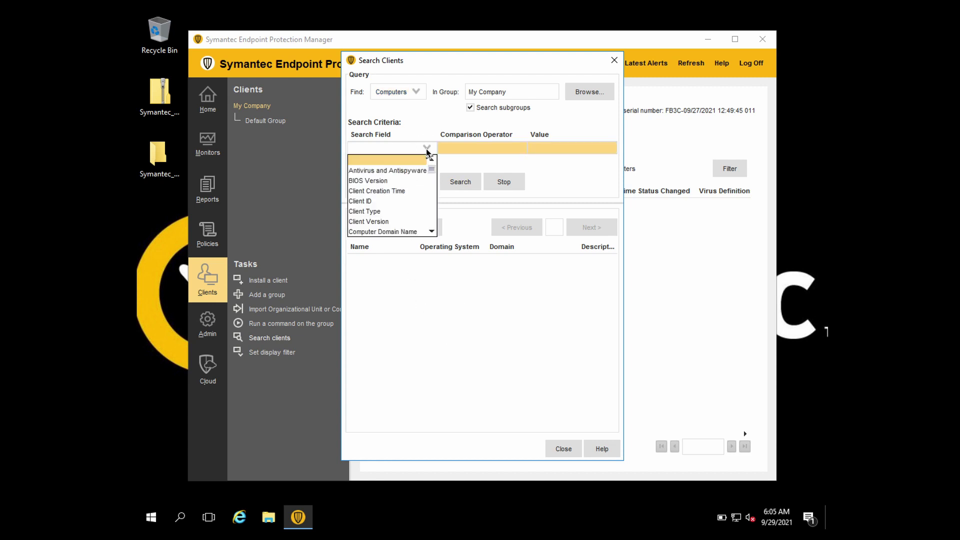
{"action": "left_click", "coordinate": [432, 232]}
{"action": "left_click", "coordinate": [432, 232]}
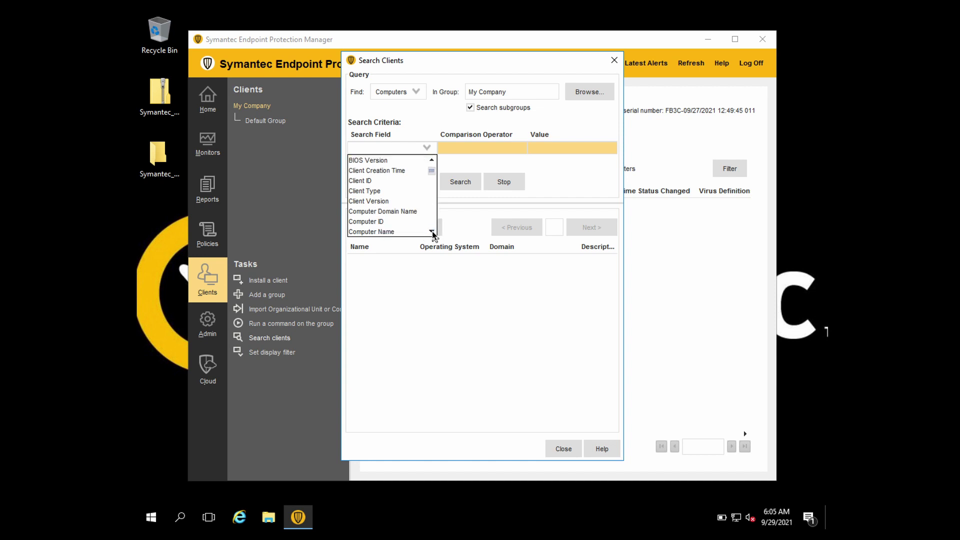
{"action": "left_click", "coordinate": [400, 232]}
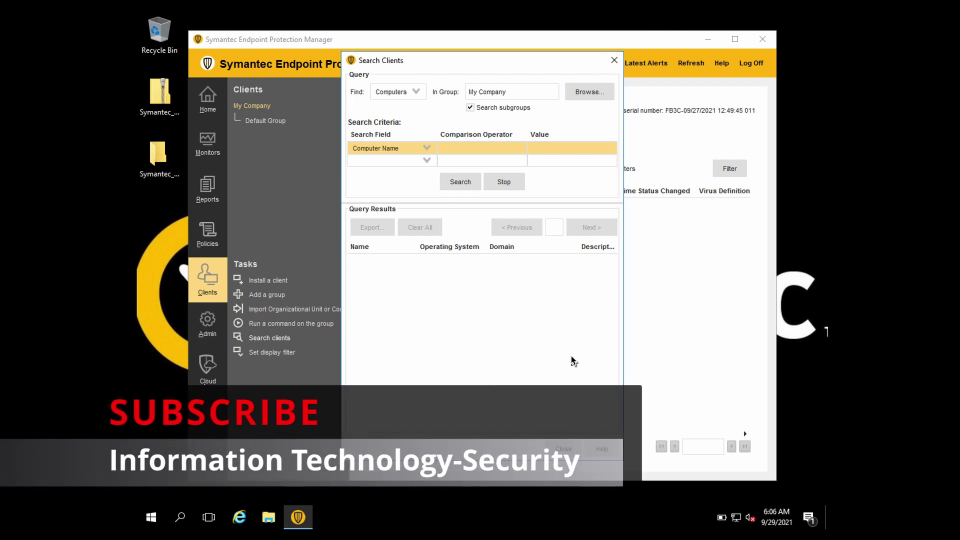
{"action": "left_click", "coordinate": [568, 450]}
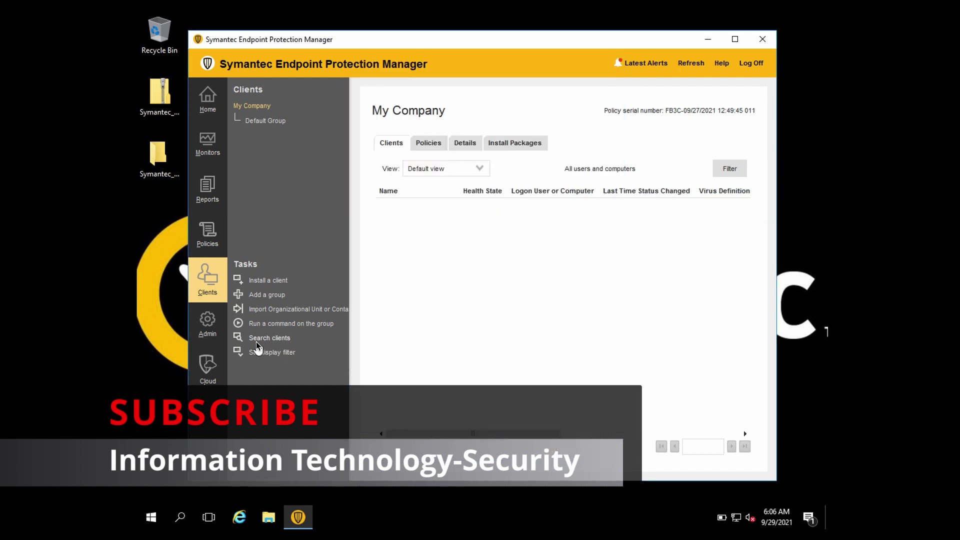
View the system administrator's details and the Default domain's details
{"action": "left_click", "coordinate": [208, 324]}
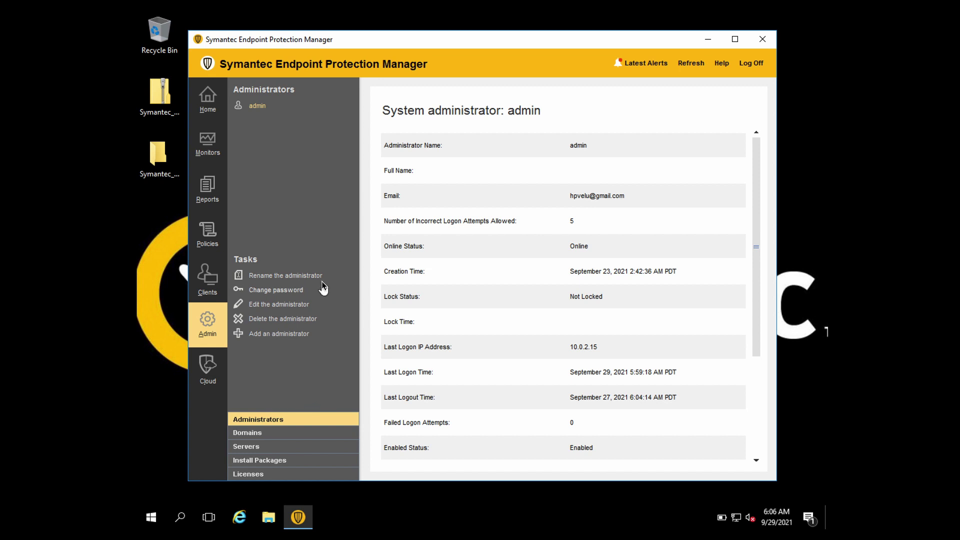
{"action": "left_click", "coordinate": [279, 435]}
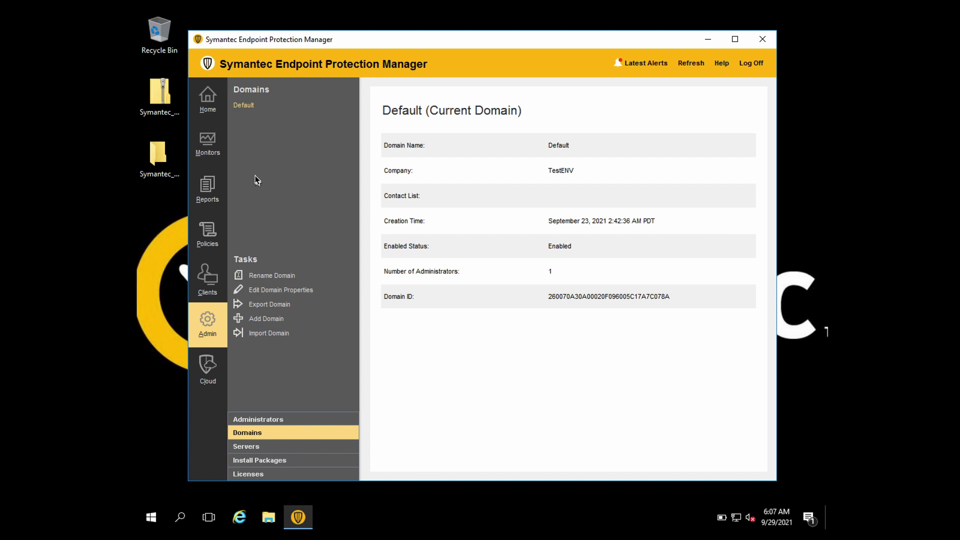
Inspect the details of the local site and its management server
{"action": "left_click", "coordinate": [258, 448]}
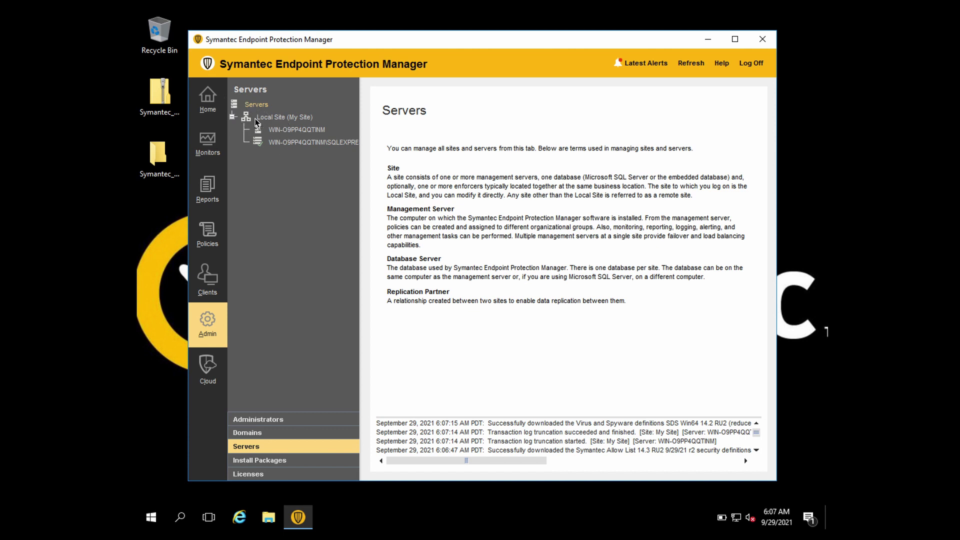
{"action": "left_click", "coordinate": [271, 132]}
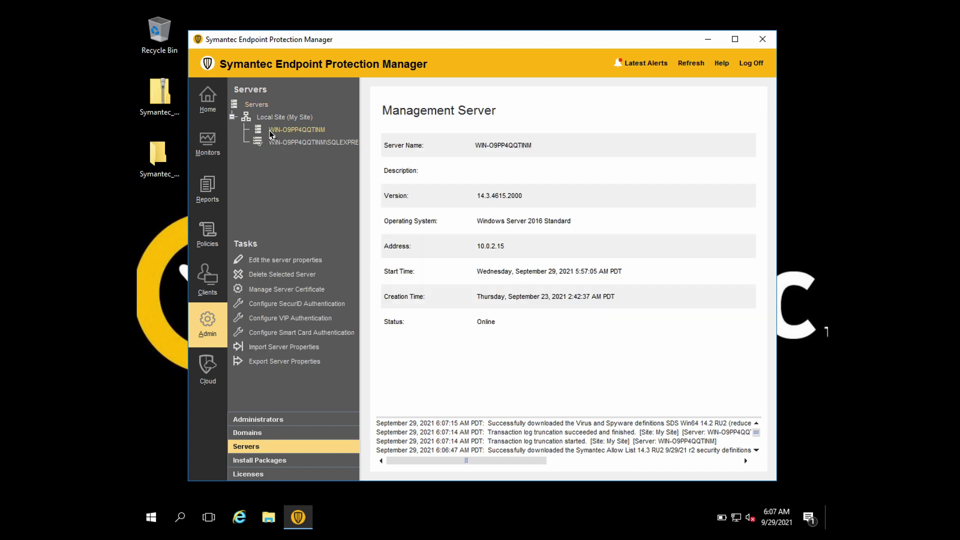
{"action": "key", "text": "Left"}
{"action": "key", "text": "Left"}
{"action": "left_click", "coordinate": [233, 116]}
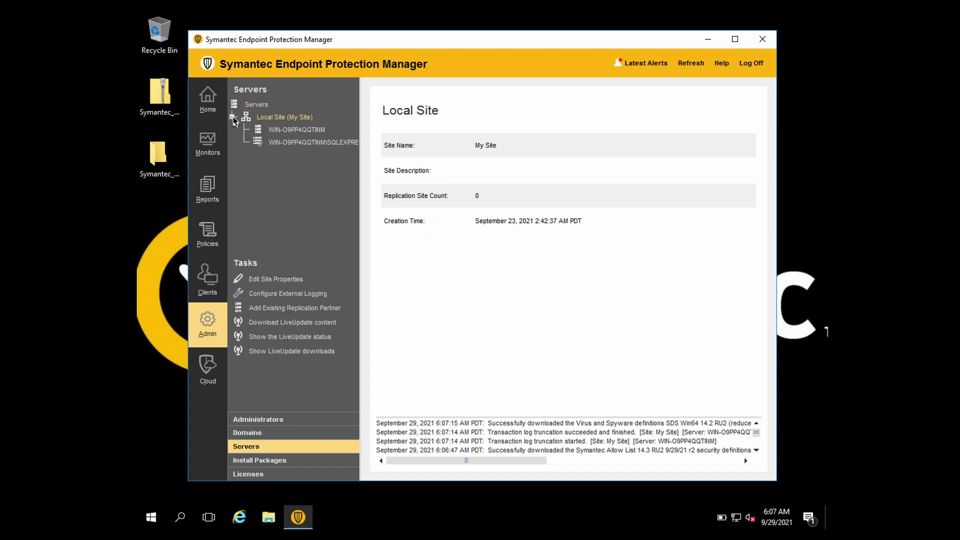
{"action": "left_click", "coordinate": [274, 132]}
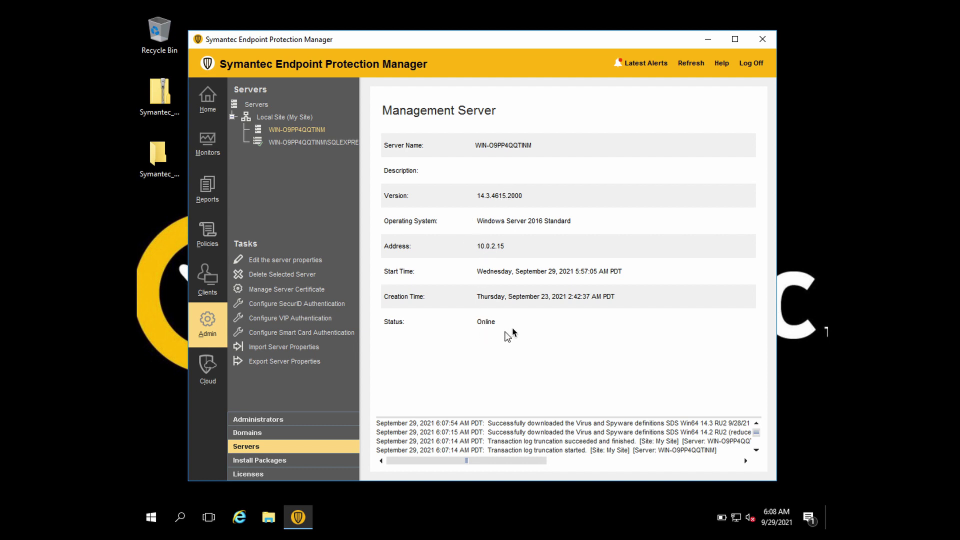
{"action": "mouse_move", "coordinate": [520, 340]}
{"action": "left_mouse_down"}
{"action": "mouse_move", "coordinate": [456, 310]}
{"action": "mouse_move", "coordinate": [390, 319]}
{"action": "mouse_move", "coordinate": [502, 343]}
{"action": "left_mouse_up"}
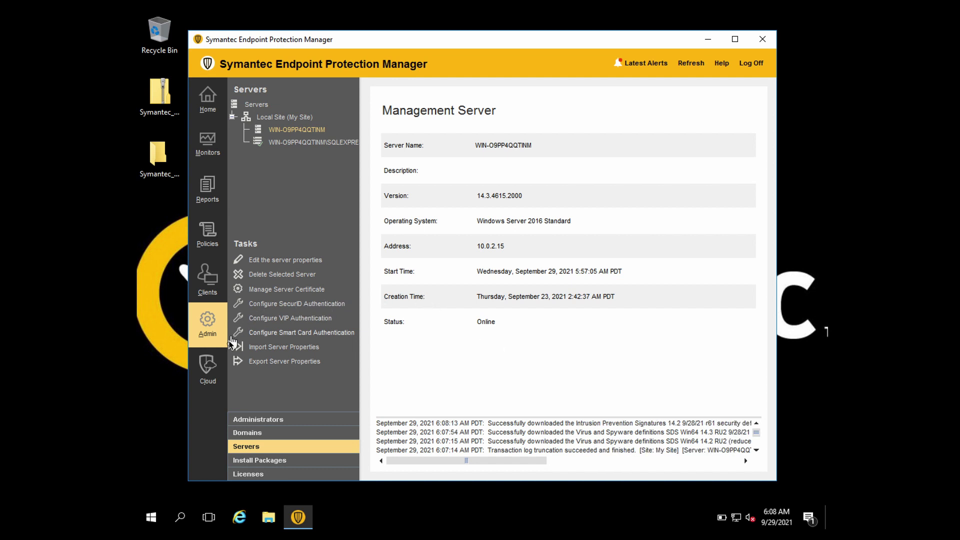
View the cloud enrollment page and return to the Home dashboard
{"action": "left_click", "coordinate": [207, 372]}
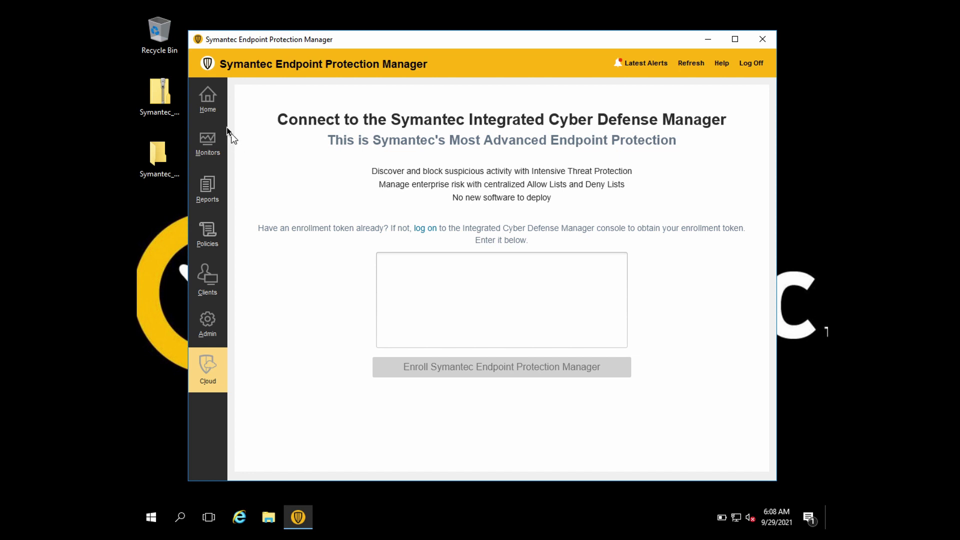
{"action": "left_click", "coordinate": [212, 107]}
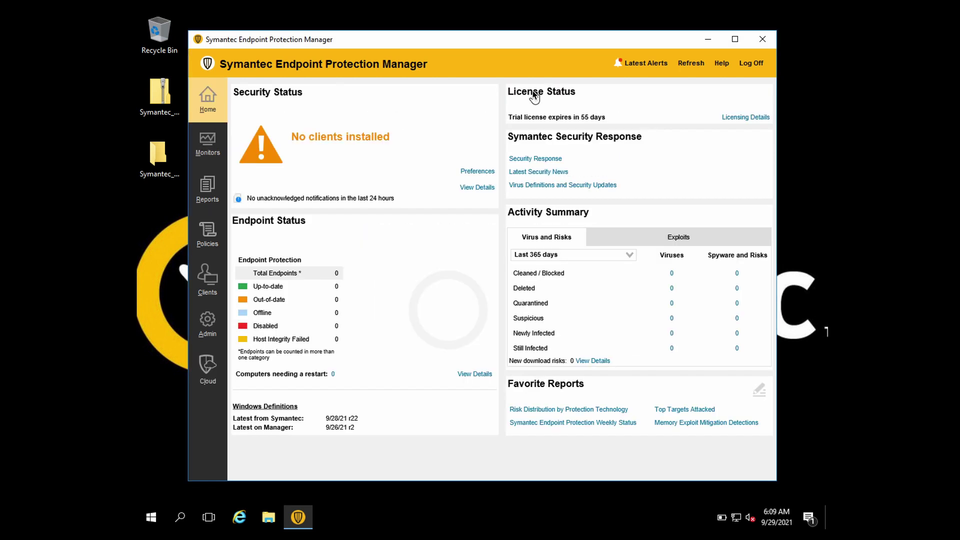
{"action": "mouse_move", "coordinate": [636, 4]}
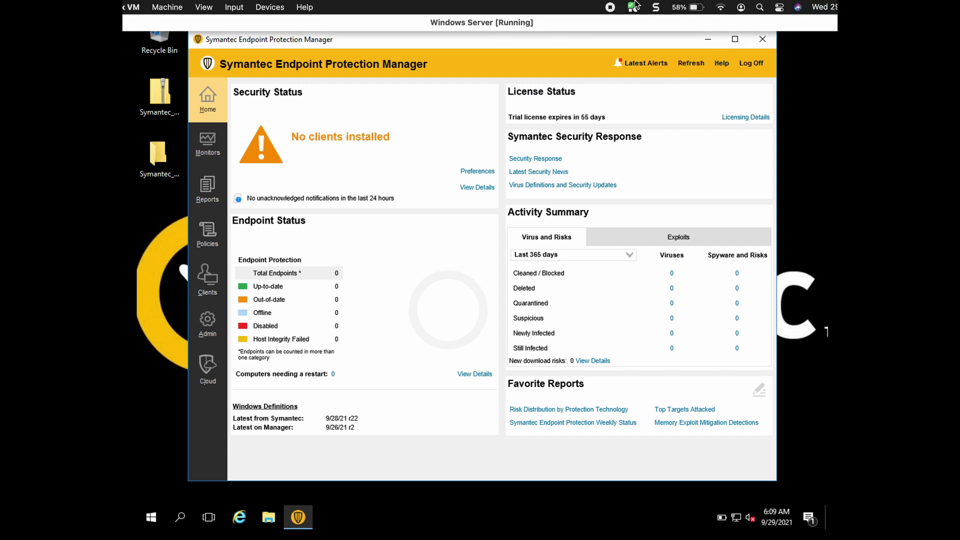